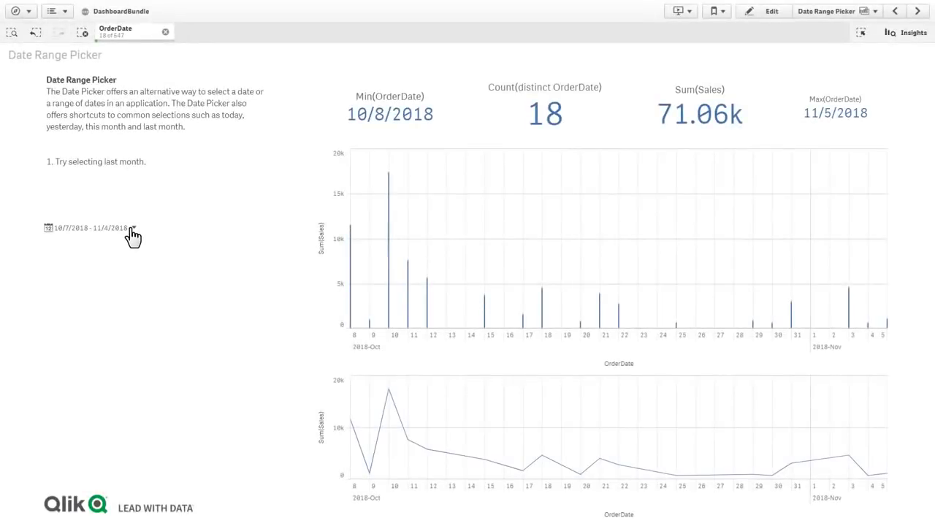
Step: Apply an October date range, then select every category except Babywear via Selected Excluded
{"action": "left_click", "coordinate": [130, 228]}
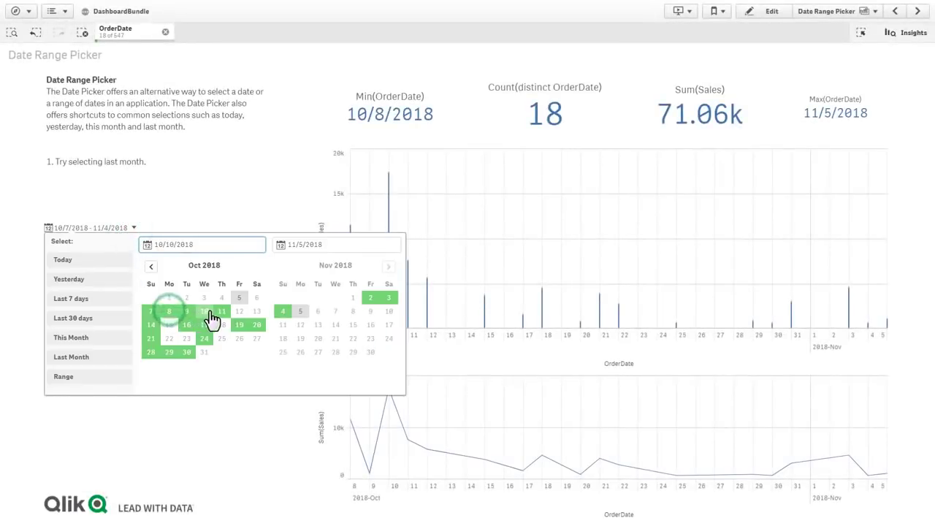
{"action": "left_click", "coordinate": [221, 320]}
{"action": "left_click", "coordinate": [221, 320]}
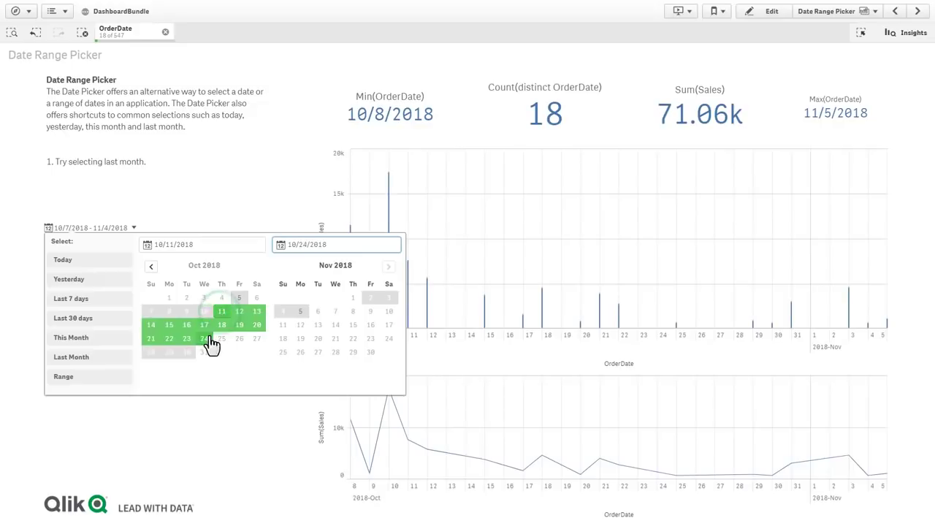
{"action": "left_click", "coordinate": [210, 340]}
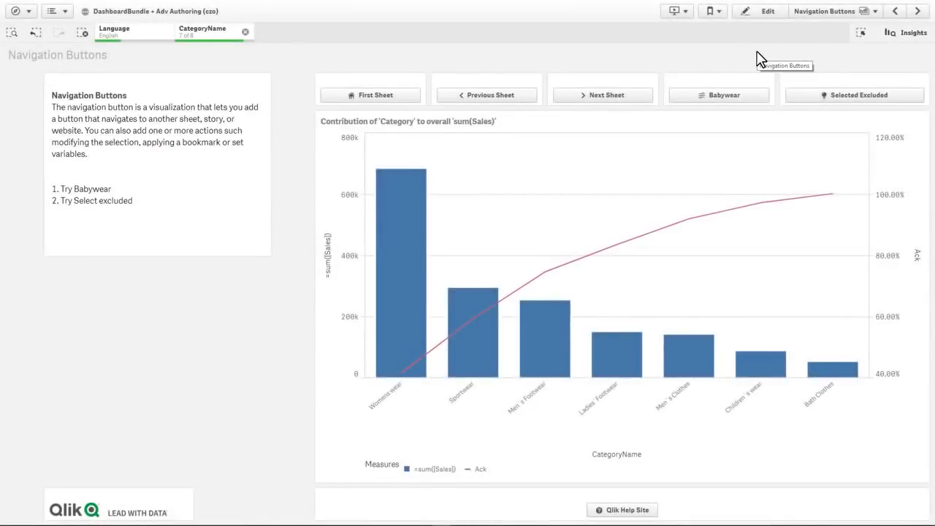
{"action": "left_click", "coordinate": [724, 99]}
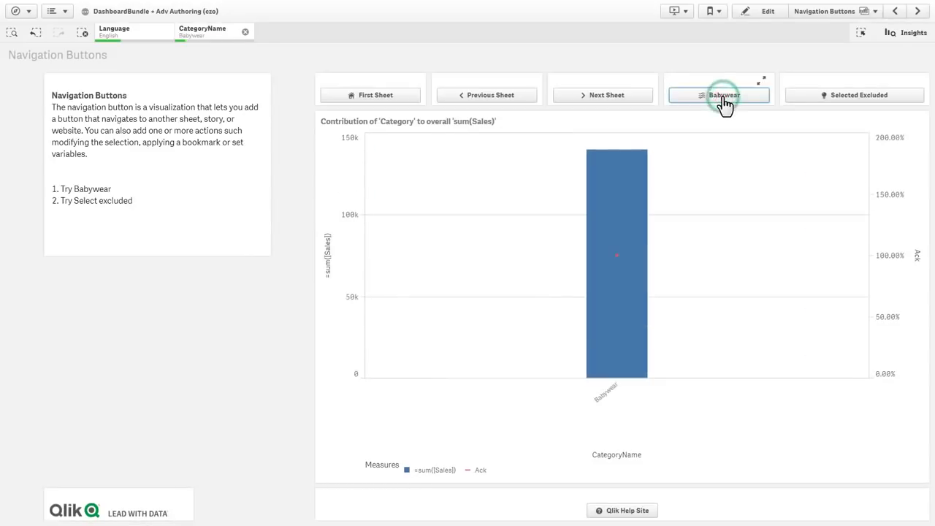
{"action": "left_click", "coordinate": [808, 104]}
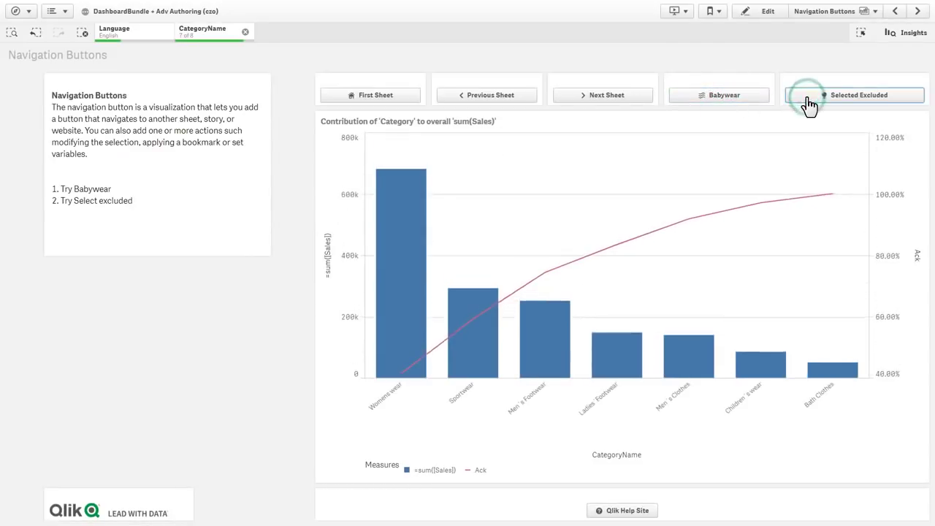
Step: On the next sheet, view the monthly table, category chart and daily chart, selecting a date range
{"action": "left_click", "coordinate": [626, 104]}
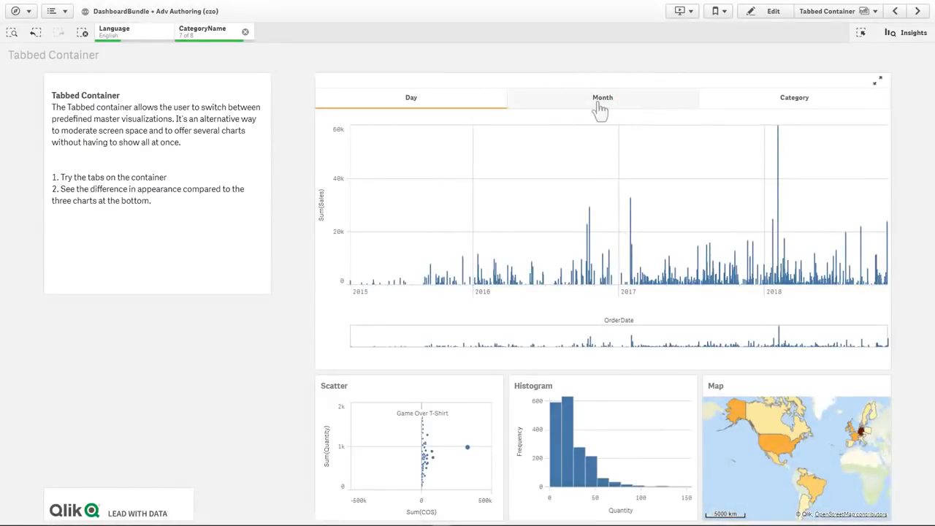
{"action": "left_click", "coordinate": [600, 108]}
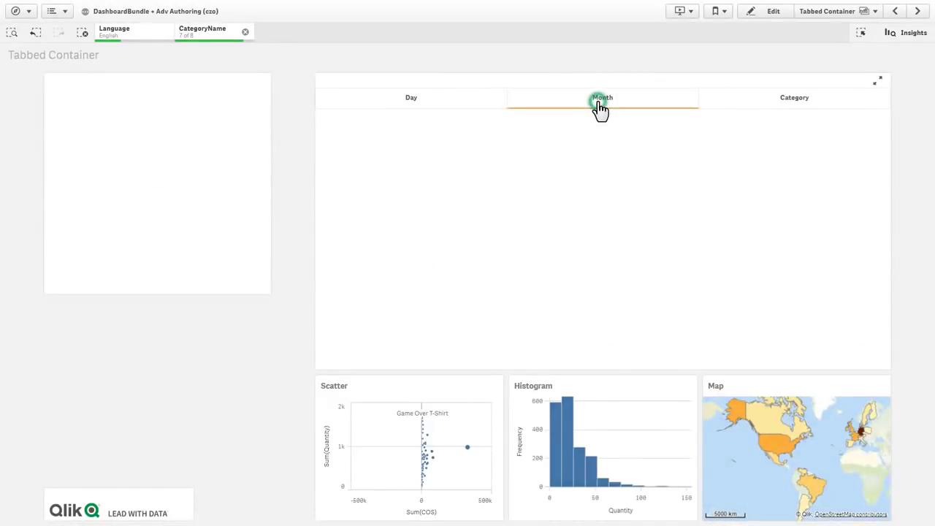
{"action": "left_click", "coordinate": [778, 104]}
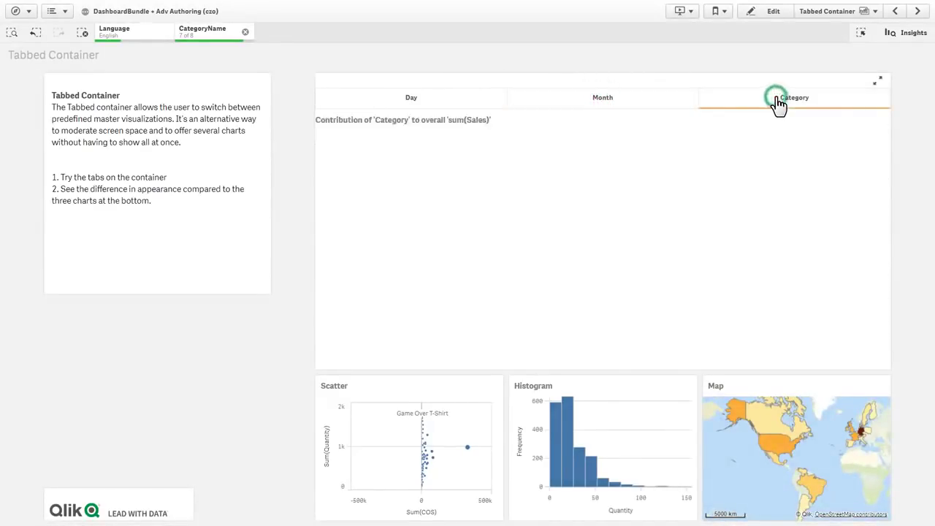
{"action": "left_click", "coordinate": [413, 100]}
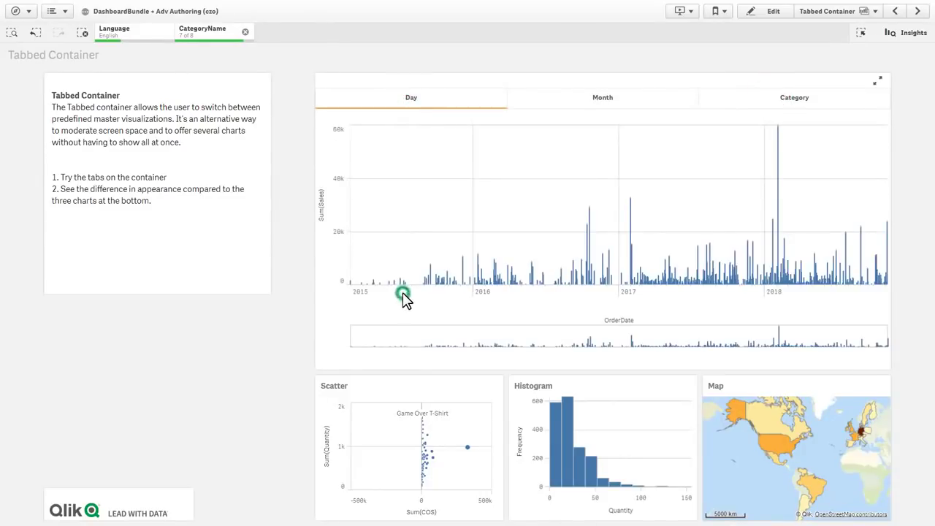
{"action": "left_click", "coordinate": [402, 293]}
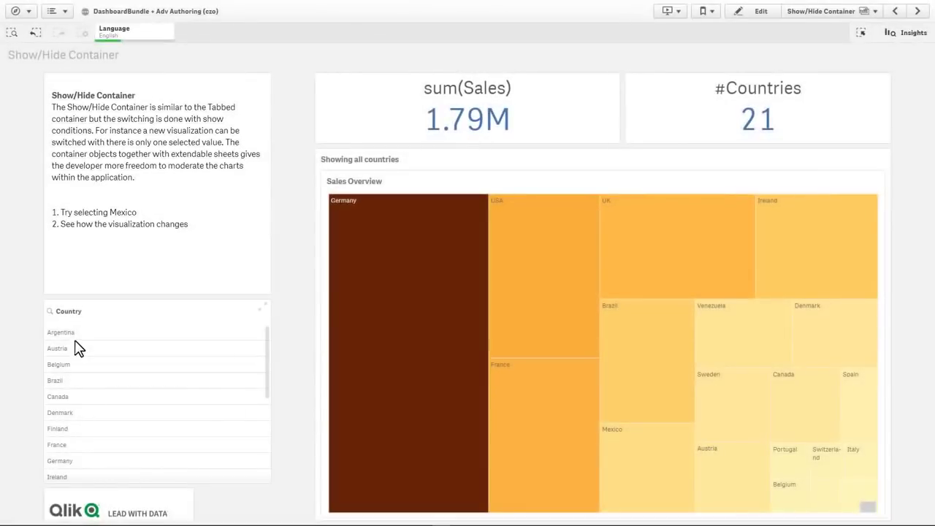
Step: Toggle Argentina and Canada in the Show/Hide country list, then select Germany
{"action": "left_click", "coordinate": [75, 333]}
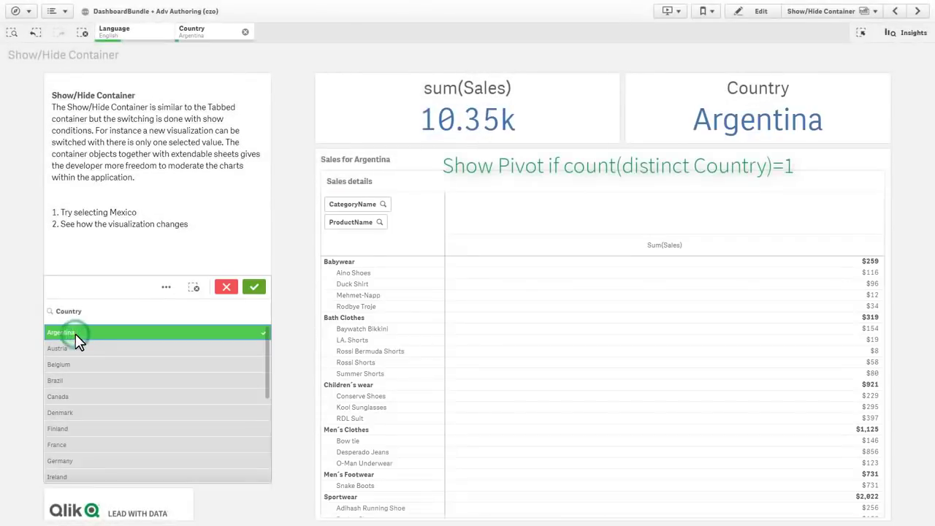
{"action": "left_click", "coordinate": [75, 333]}
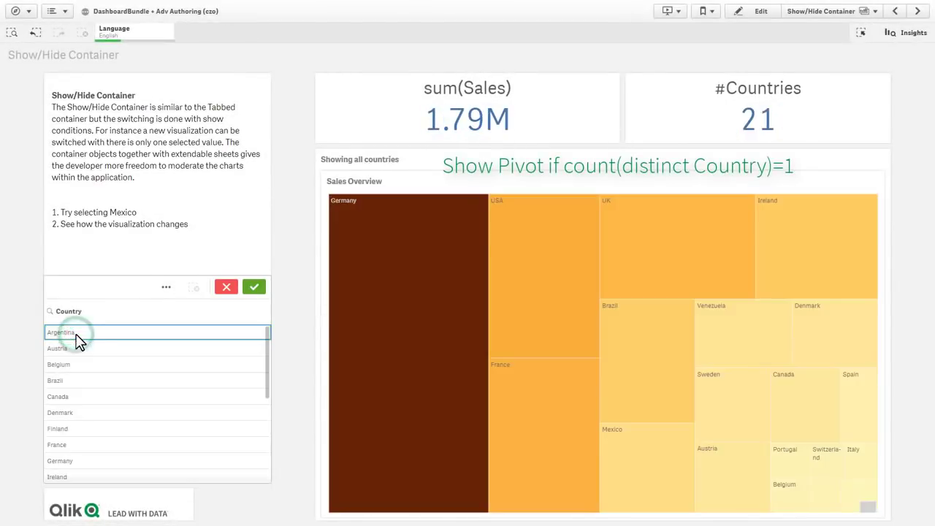
{"action": "left_click", "coordinate": [79, 396]}
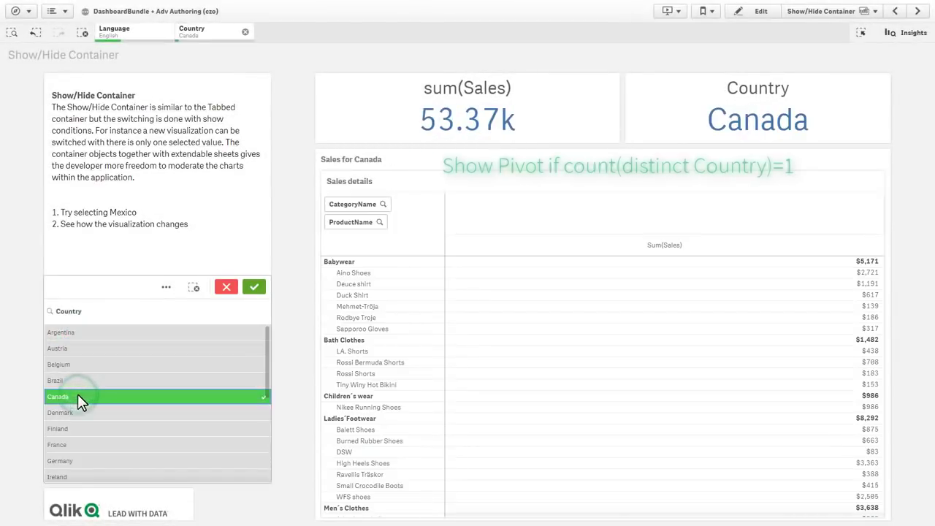
{"action": "left_click", "coordinate": [77, 395]}
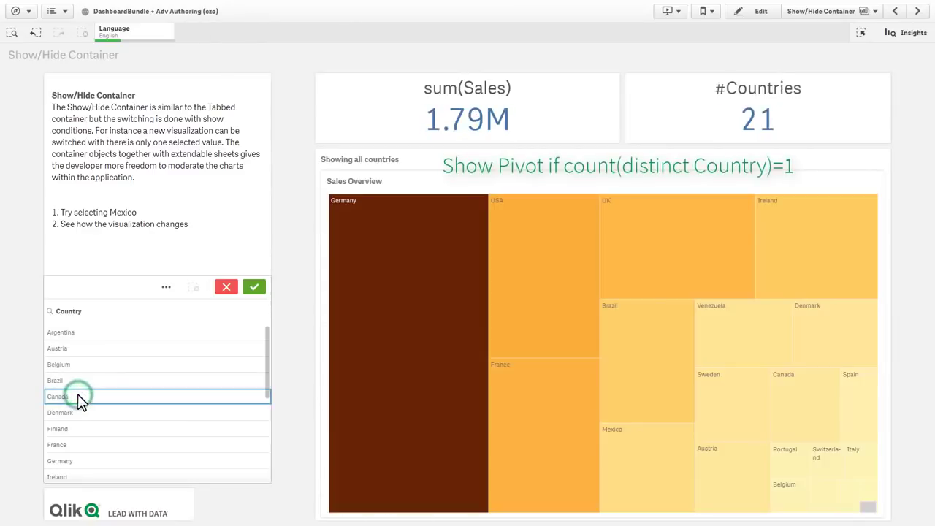
{"action": "left_click", "coordinate": [69, 466]}
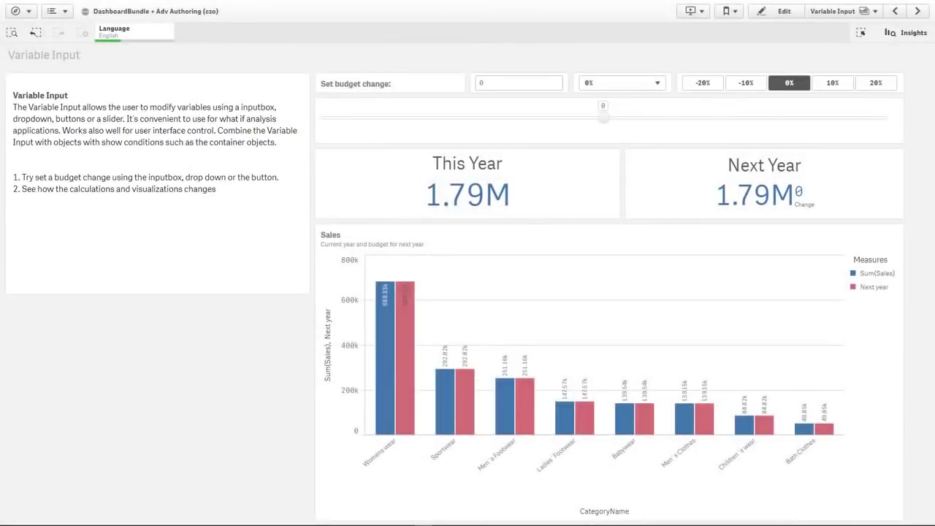
Step: Try budget changes of 10, -10% and 20% via box, slider, buttons and dropdown, then reset to 0%
{"action": "left_click", "coordinate": [483, 85]}
{"action": "key", "text": "Return"}
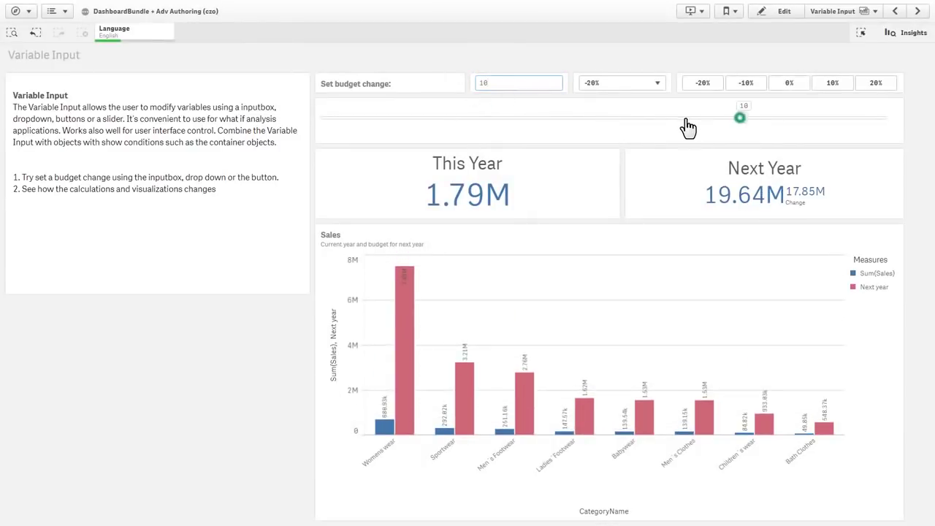
{"action": "left_click_drag", "start_coordinate": [688, 127], "coordinate": [475, 136]}
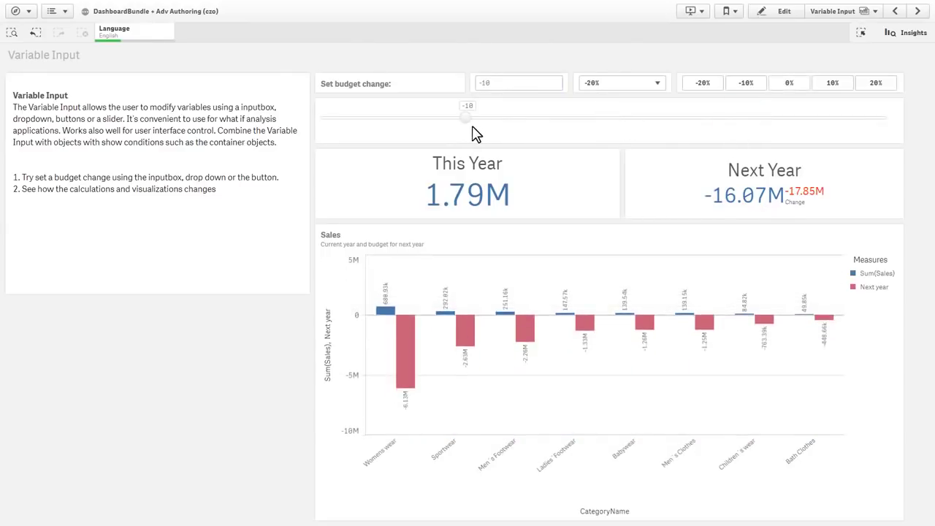
{"action": "left_click", "coordinate": [747, 85]}
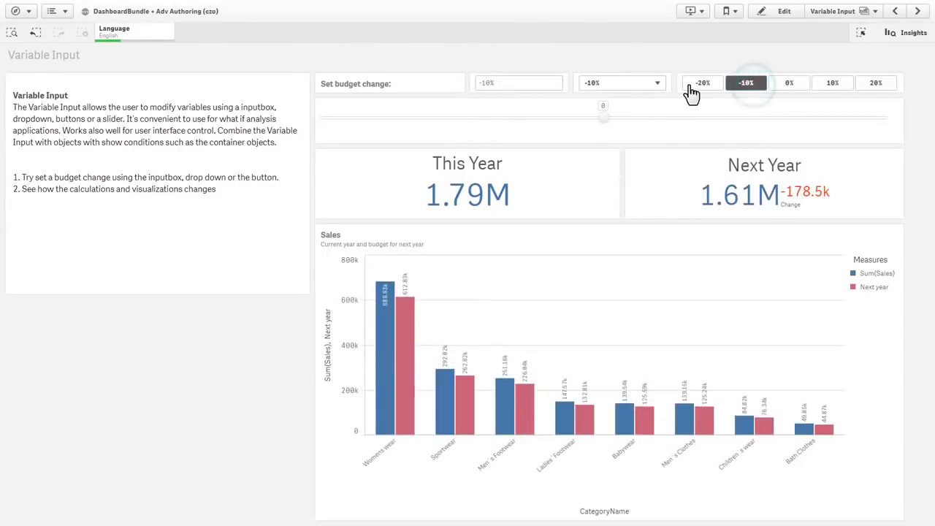
{"action": "left_click", "coordinate": [657, 83]}
{"action": "left_click", "coordinate": [632, 134]}
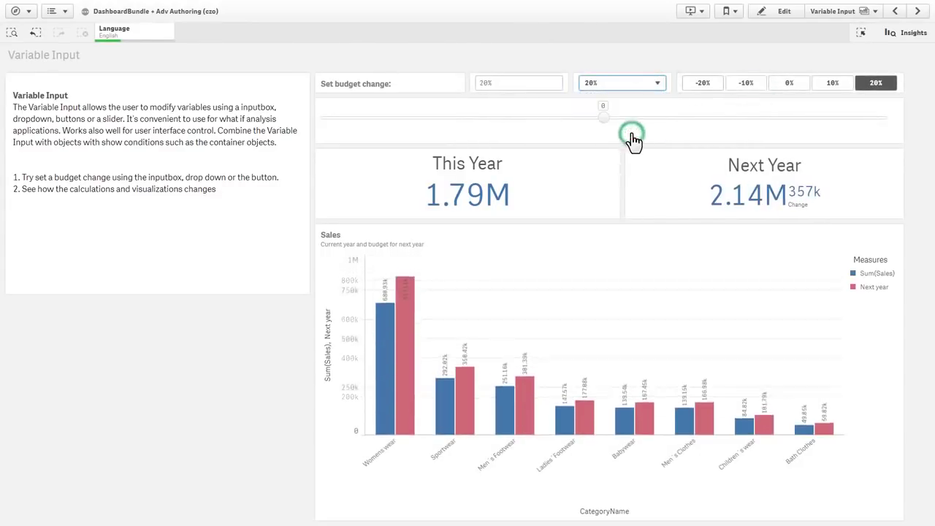
{"action": "left_click_drag", "start_coordinate": [666, 127], "coordinate": [902, 119]}
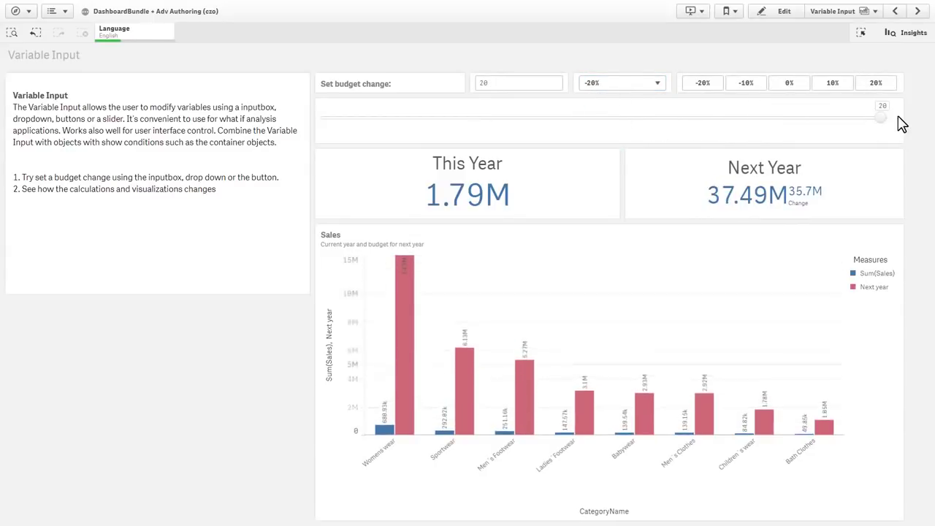
{"action": "left_click", "coordinate": [802, 92]}
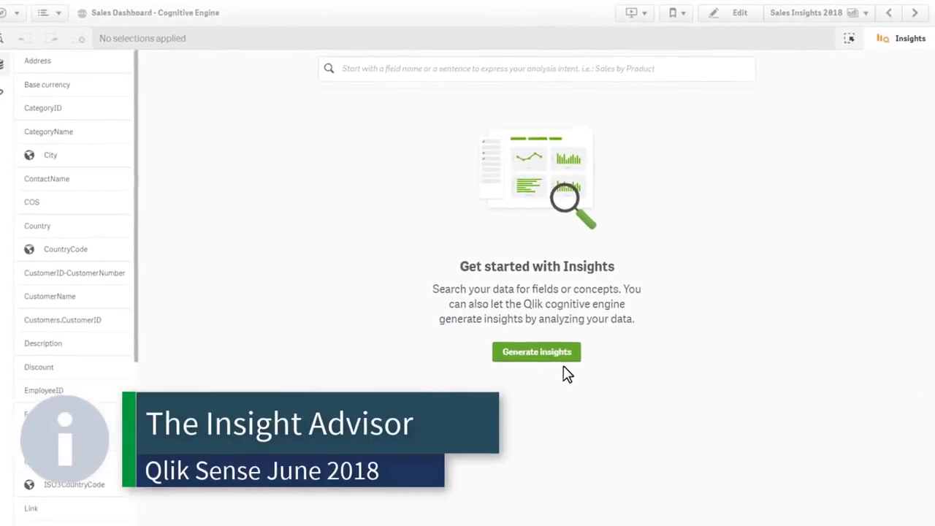
Step: Generate insights, producing a sum(Item Count) bar chart and a sum(Current Open Amount) country map
{"action": "left_click", "coordinate": [555, 349]}
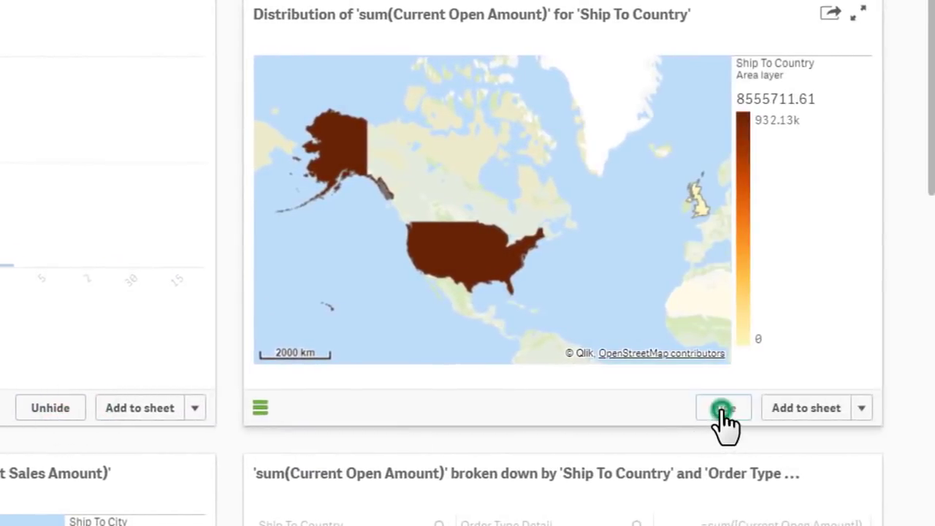
Step: Hide the country map insight and flag Satisfaction as a dimension, not a measure
{"action": "left_click", "coordinate": [721, 410]}
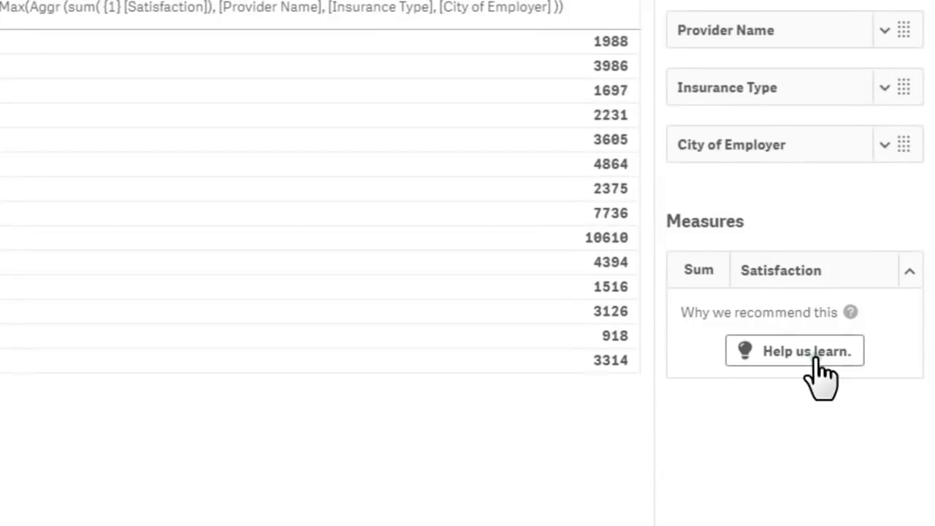
{"action": "left_click", "coordinate": [813, 363]}
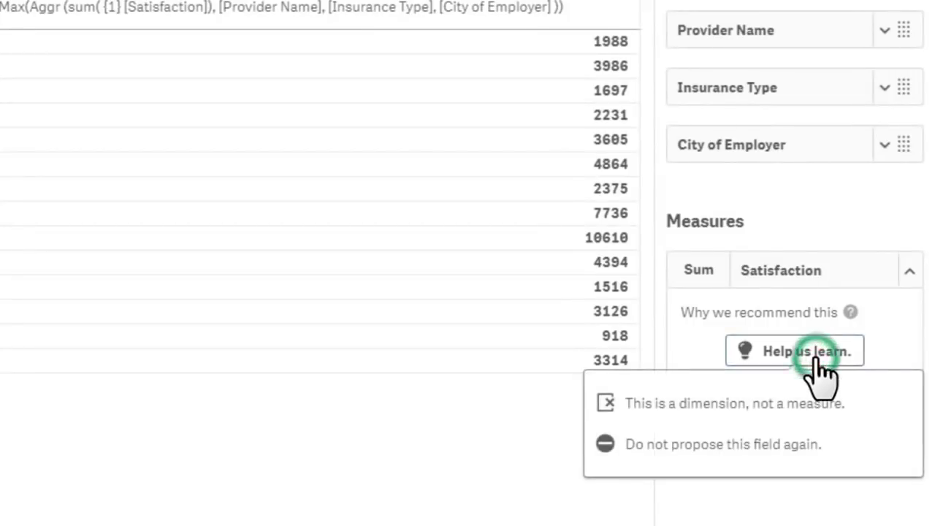
{"action": "left_click", "coordinate": [792, 406]}
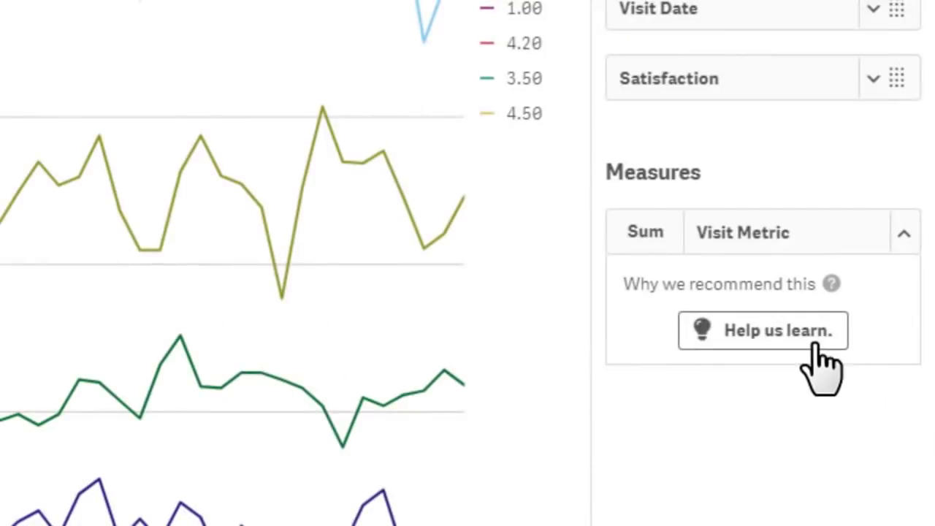
Step: Stop Visit Metric from being proposed again, then expand the Satisfaction chart
{"action": "left_click", "coordinate": [815, 343]}
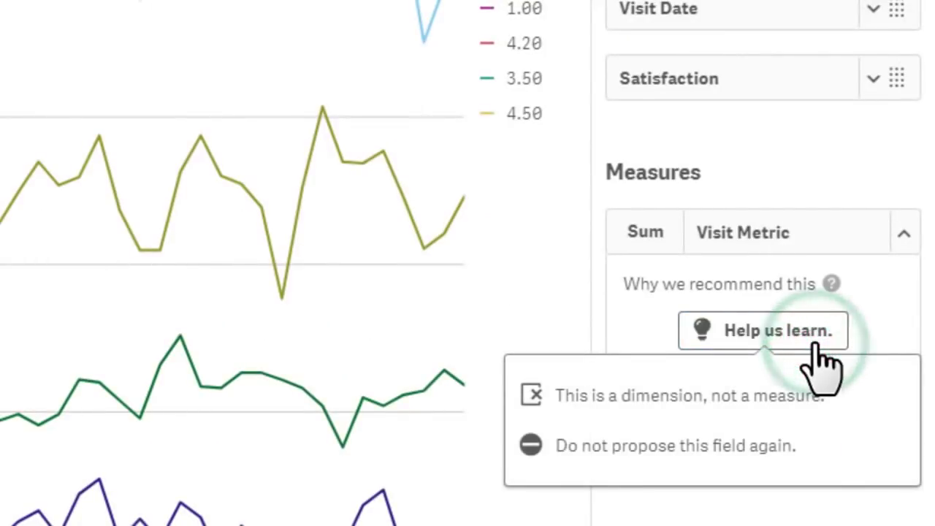
{"action": "left_click", "coordinate": [777, 444]}
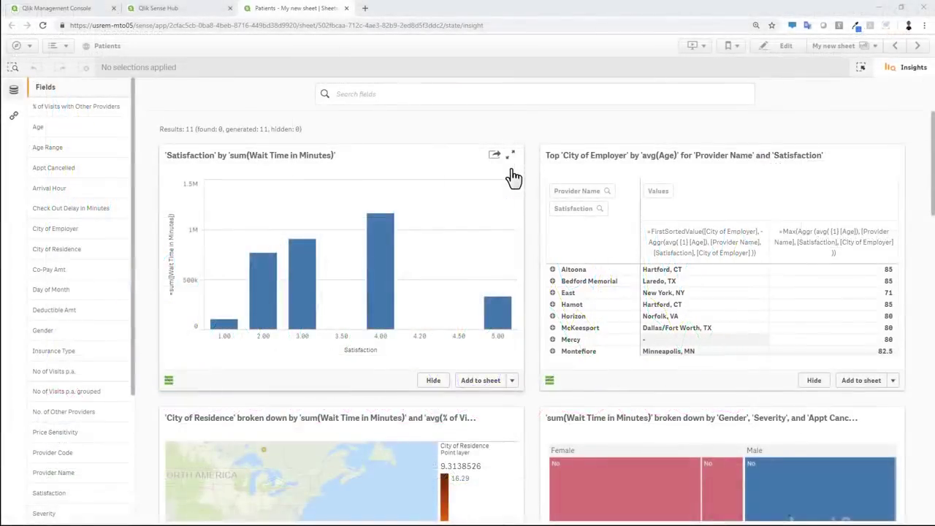
{"action": "left_click", "coordinate": [510, 158]}
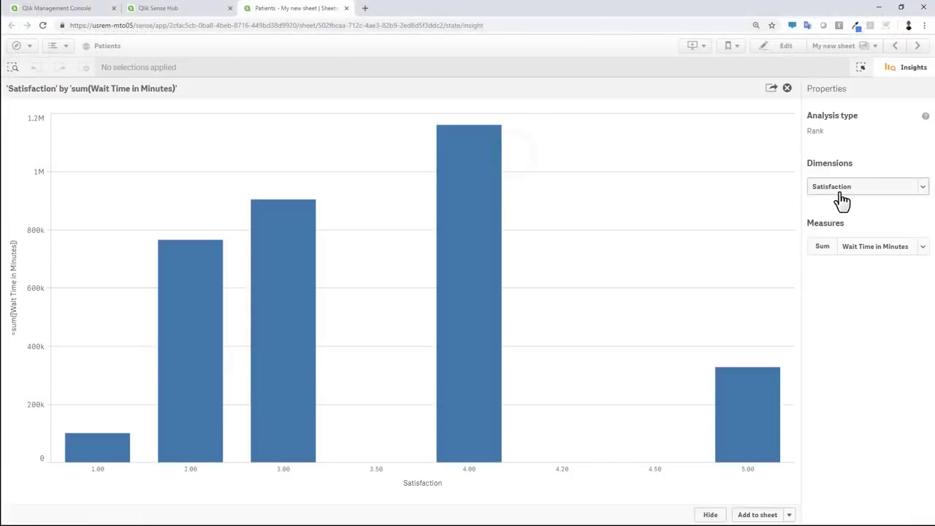
Step: Set the insight chart's dimension to Arrival Hour and its measure to Avg of Visit Time in Minutes
{"action": "left_click", "coordinate": [841, 194]}
{"action": "type", "text": "aRRIV"}
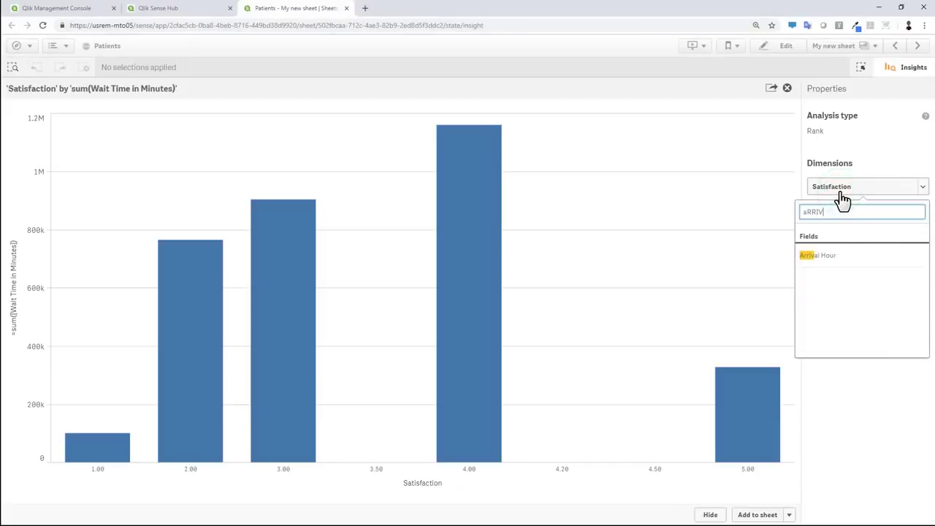
{"action": "left_click", "coordinate": [840, 258]}
{"action": "left_click", "coordinate": [826, 249]}
{"action": "left_click", "coordinate": [826, 319]}
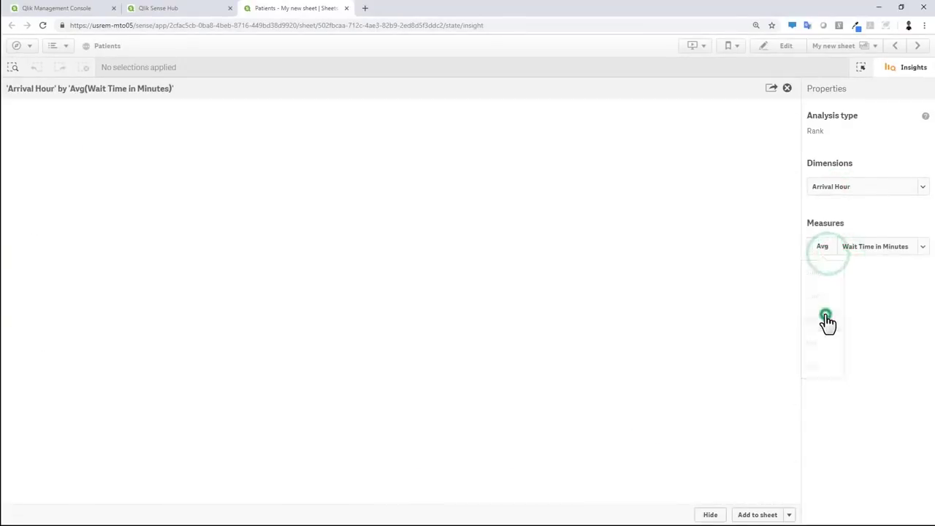
{"action": "left_click", "coordinate": [866, 258]}
{"action": "type", "text": "VISIT TIM"}
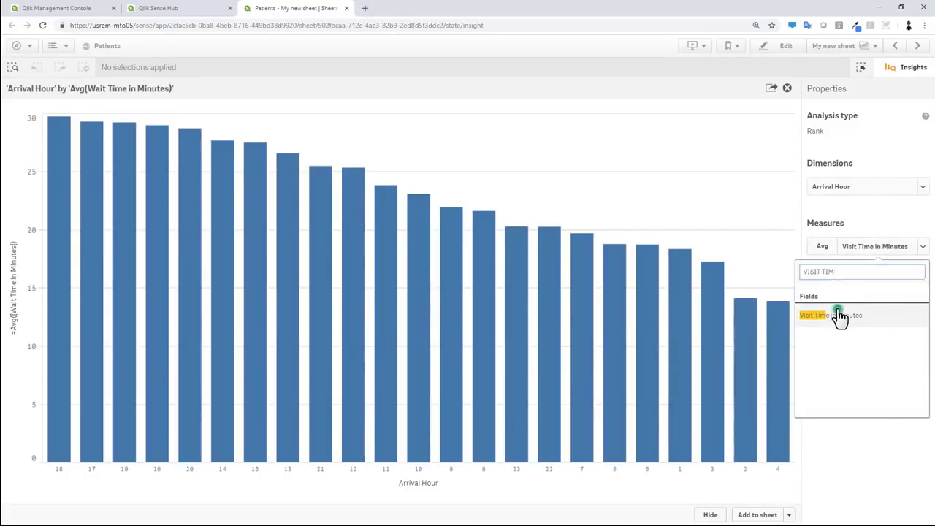
{"action": "left_click", "coordinate": [839, 316]}
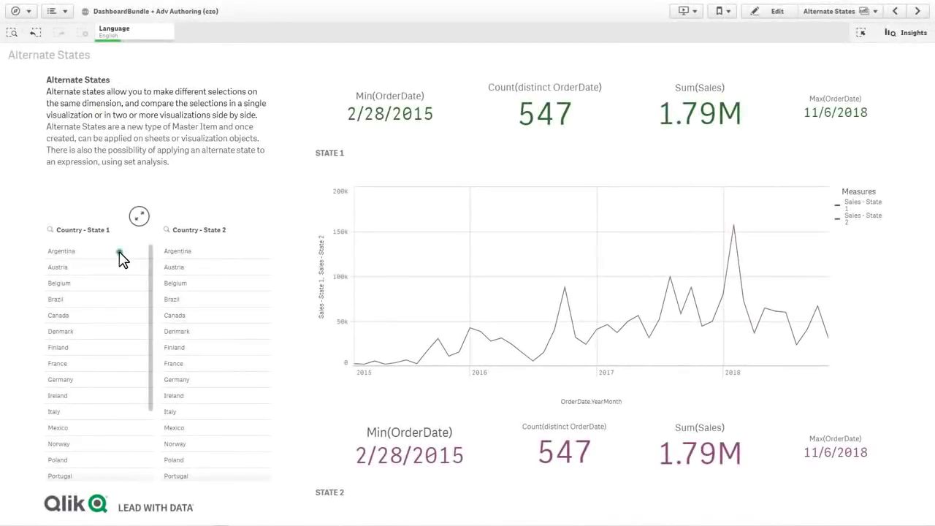
Step: Drag-select countries in both states, clear Country in all states, then pick Finland (State 1) and Germany (State 2)
{"action": "left_click_drag", "start_coordinate": [124, 256], "coordinate": [128, 317]}
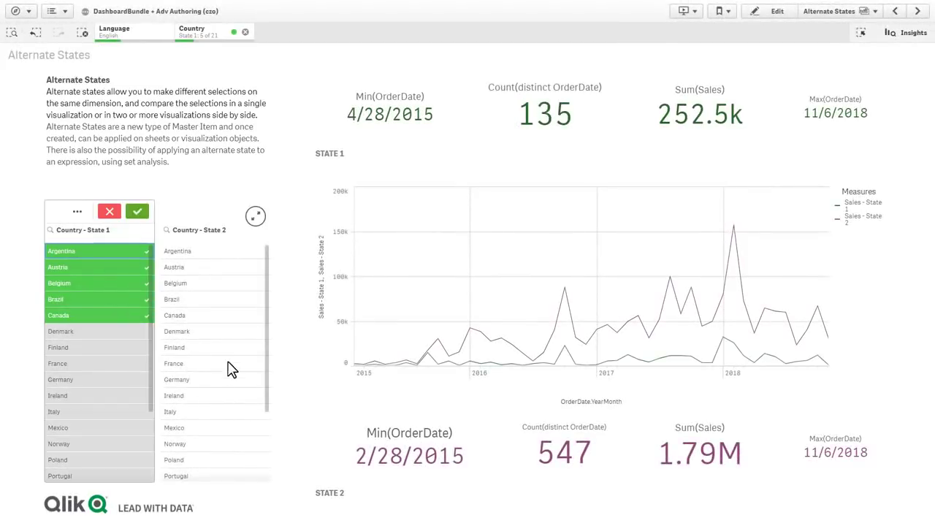
{"action": "left_click_drag", "start_coordinate": [220, 350], "coordinate": [223, 416]}
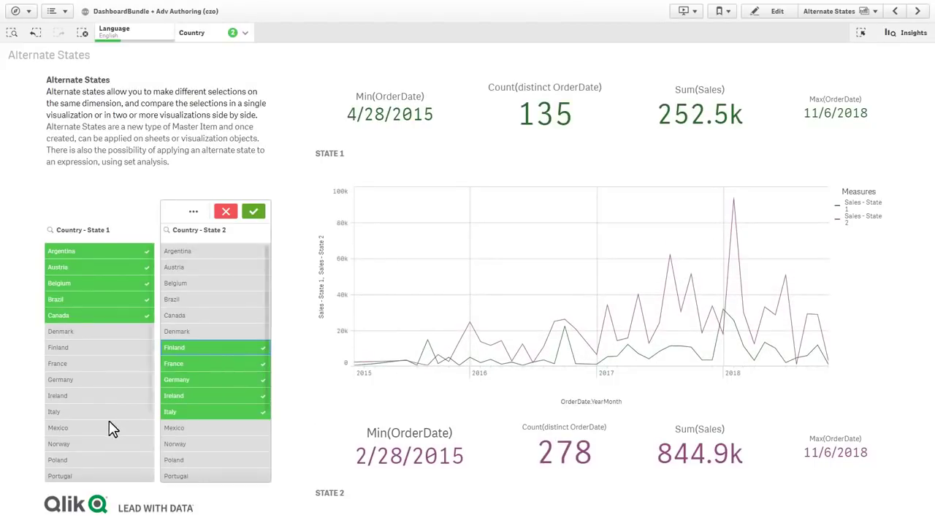
{"action": "left_click", "coordinate": [231, 35]}
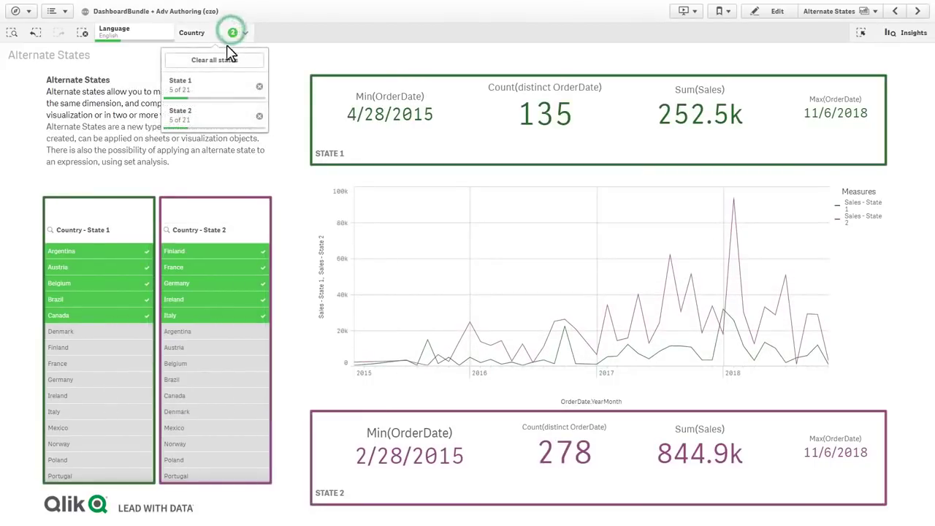
{"action": "left_click", "coordinate": [223, 58]}
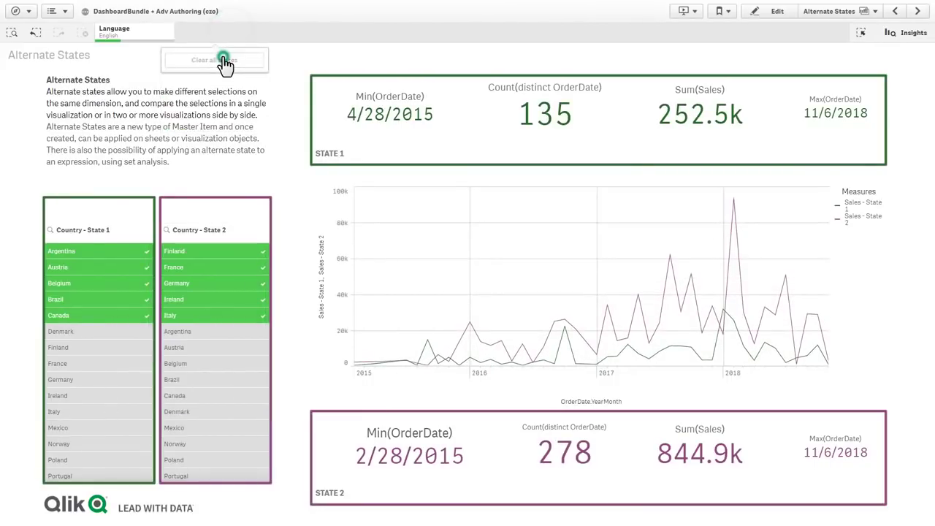
{"action": "left_click", "coordinate": [57, 352]}
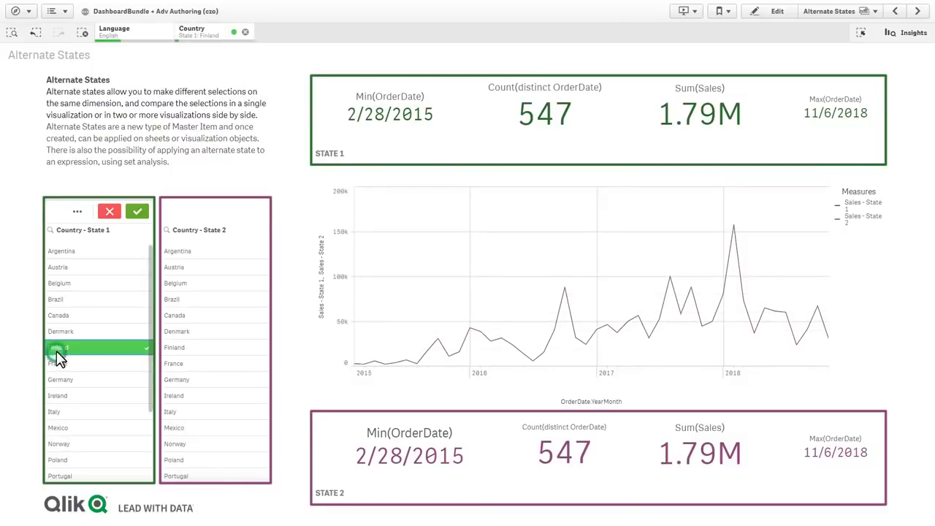
{"action": "left_click", "coordinate": [171, 382]}
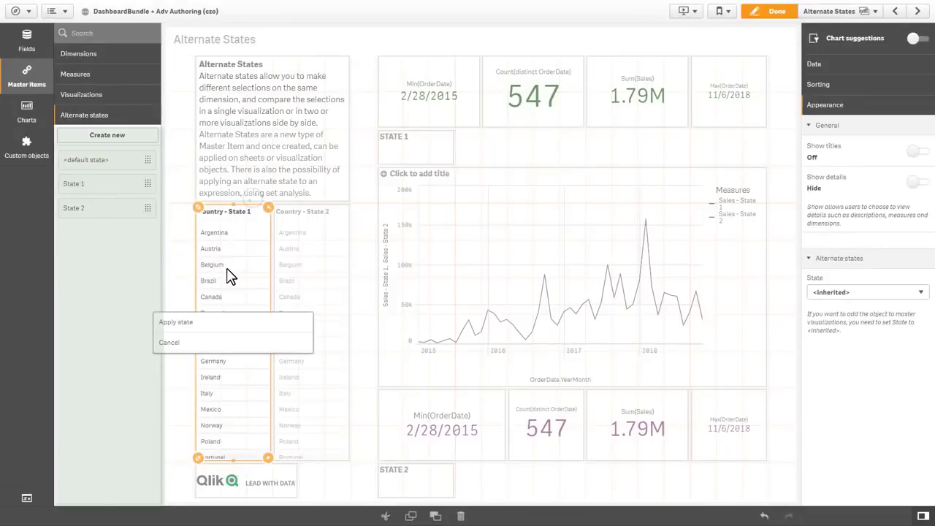
Step: Apply State 1 to the Country - State 1 listbox and the Count(distinct OrderDate) KPI
{"action": "left_click", "coordinate": [210, 325]}
{"action": "left_click_drag", "start_coordinate": [119, 194], "coordinate": [537, 110]}
{"action": "left_click", "coordinate": [520, 85]}
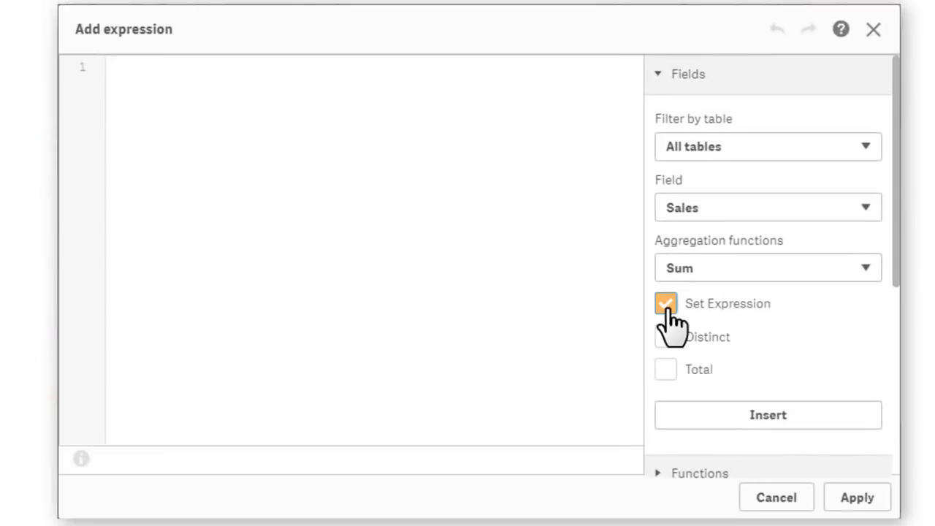
Step: Insert and accept the Sum of Sales set expression, then select USA on the sales map
{"action": "left_click", "coordinate": [730, 409]}
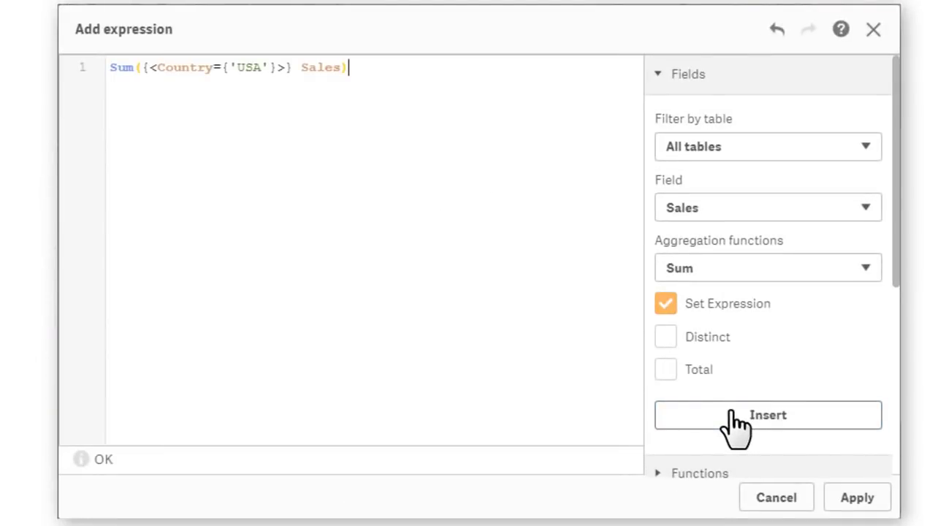
{"action": "left_click", "coordinate": [840, 493]}
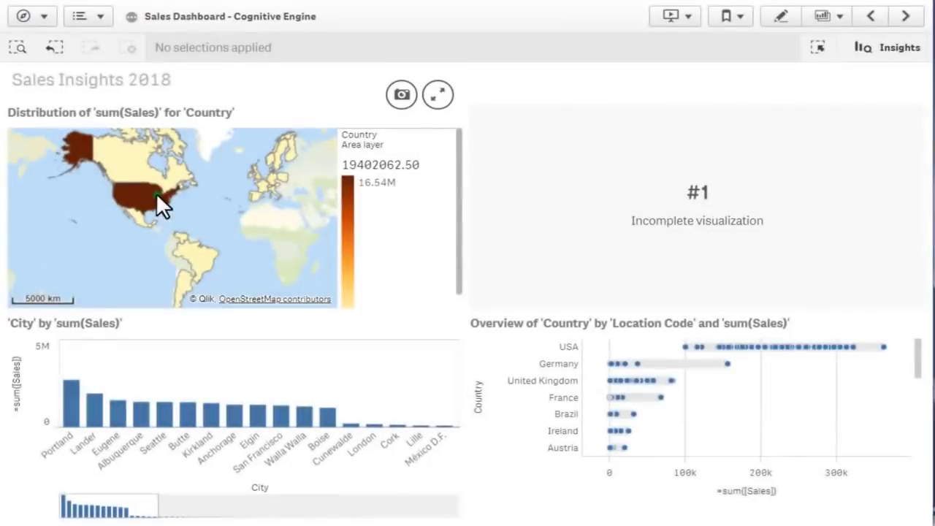
{"action": "left_click", "coordinate": [155, 192]}
{"action": "left_click", "coordinate": [433, 91]}
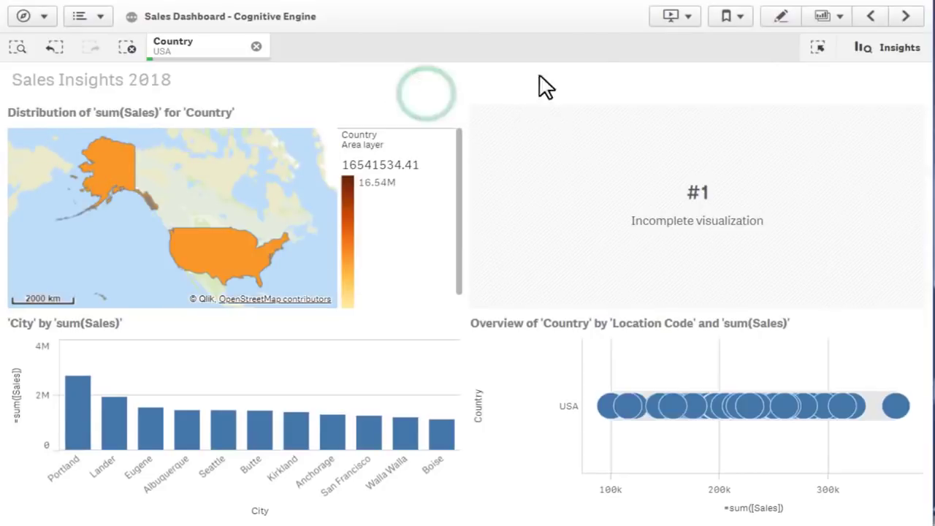
Step: Give chart #1 a measure using the USA-filtered Sum(Sales) set expression, showing 16.54M
{"action": "left_click", "coordinate": [781, 17]}
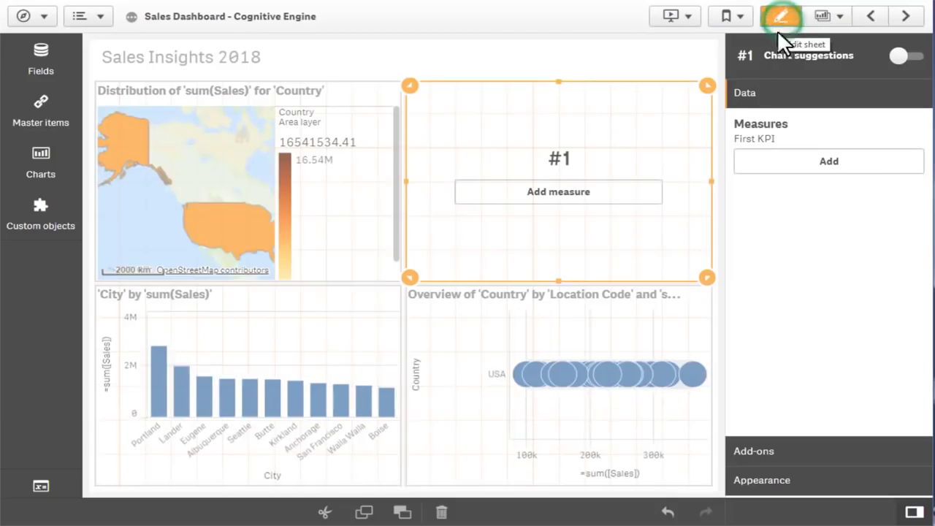
{"action": "left_click", "coordinate": [608, 202]}
{"action": "left_click", "coordinate": [839, 95]}
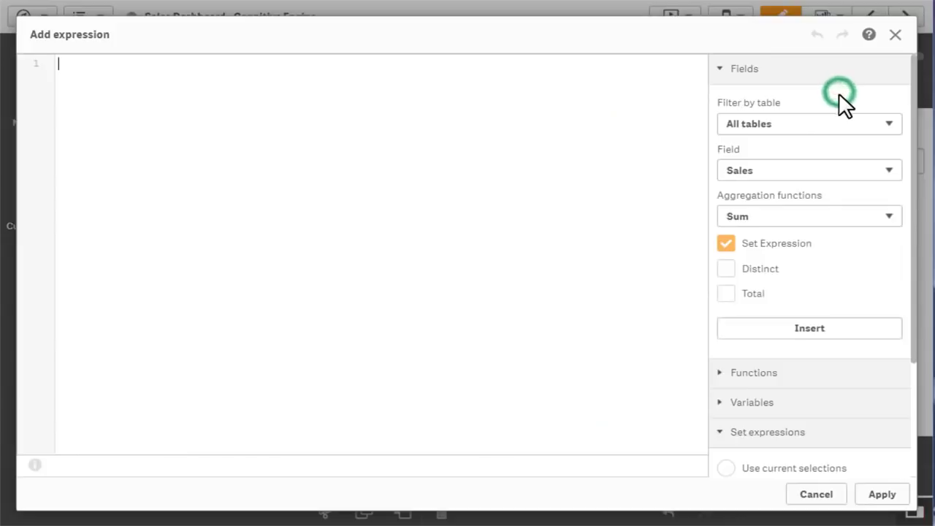
{"action": "left_click", "coordinate": [793, 332]}
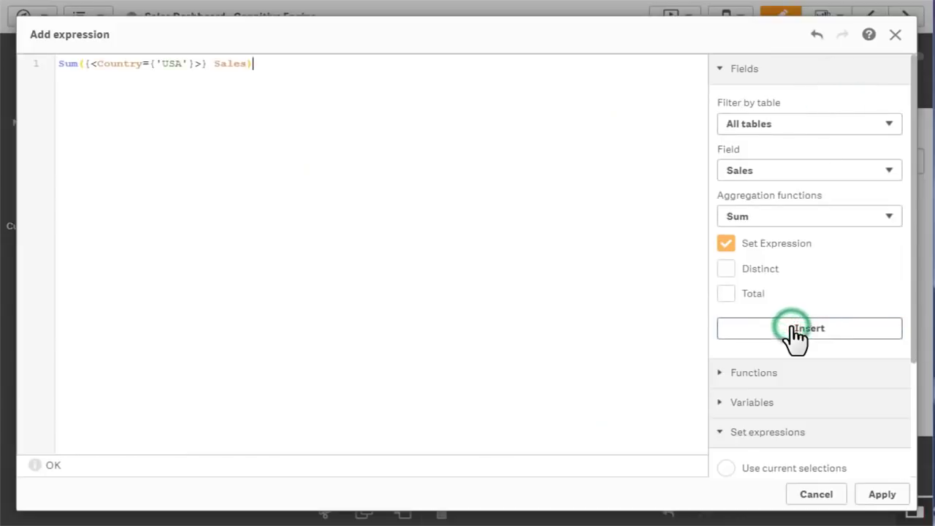
{"action": "left_click", "coordinate": [877, 497]}
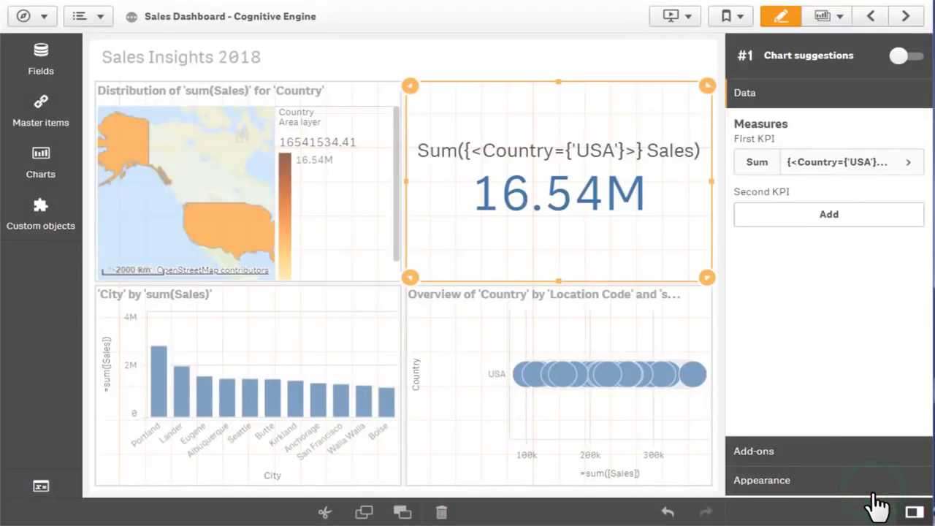
{"action": "left_click", "coordinate": [789, 22]}
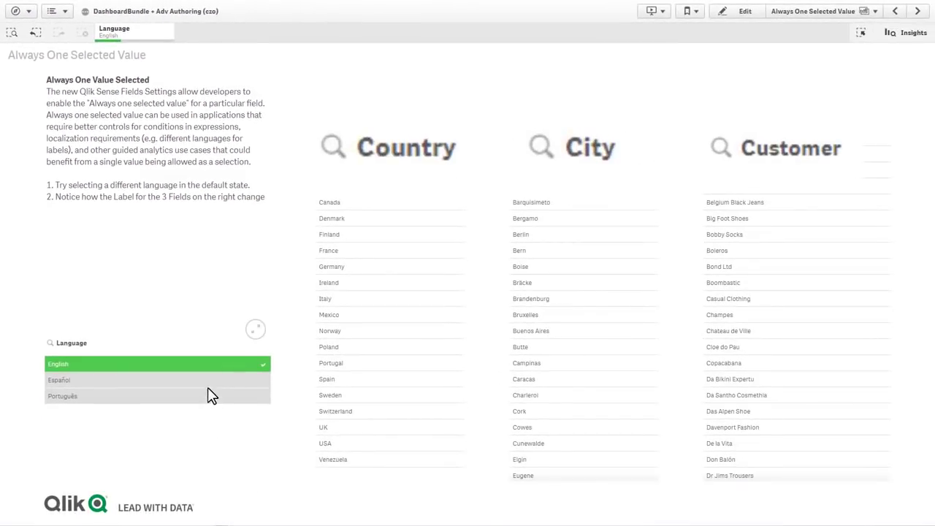
Step: Switch the Language field to Español, Português, Español and back to English
{"action": "left_click", "coordinate": [207, 381]}
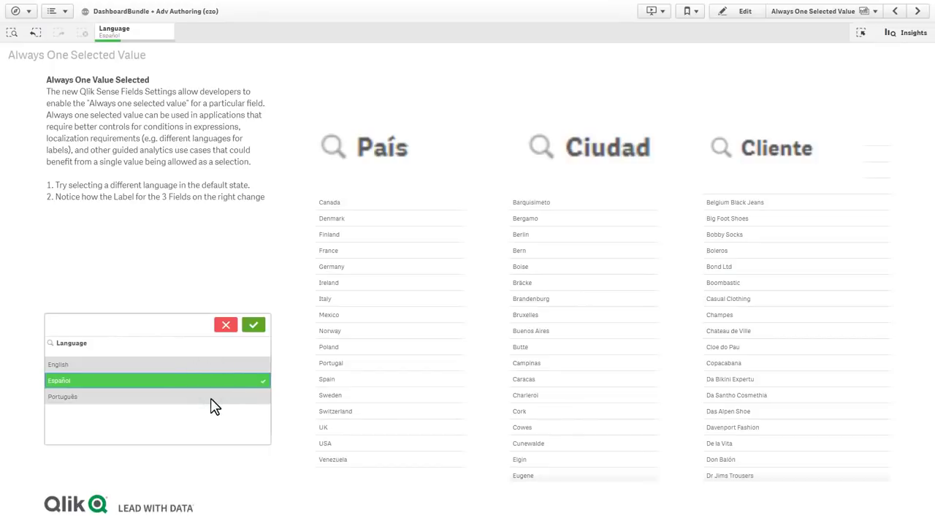
{"action": "left_click", "coordinate": [211, 399]}
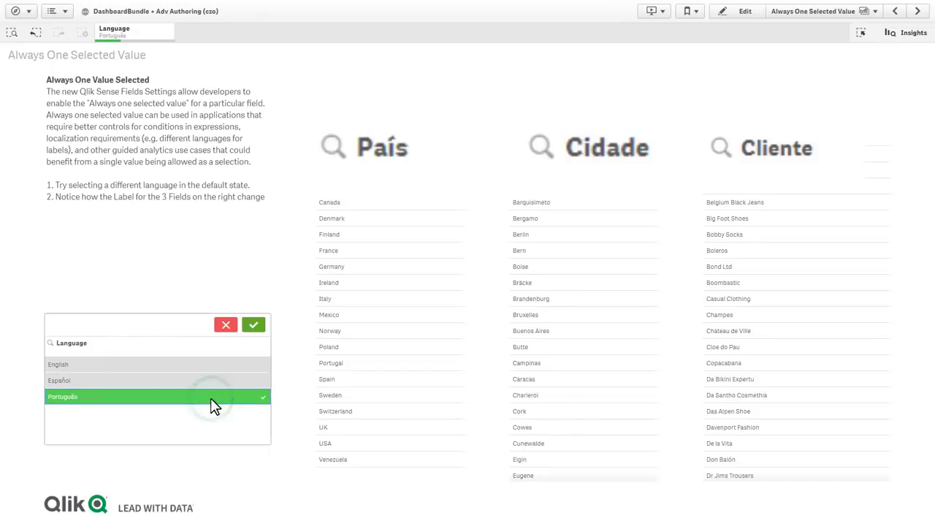
{"action": "left_click", "coordinate": [211, 380]}
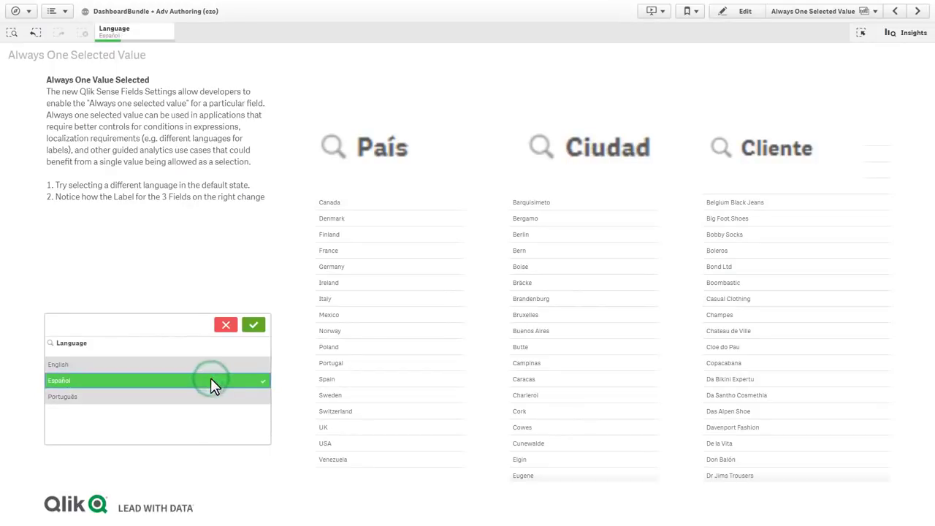
{"action": "left_click", "coordinate": [211, 365]}
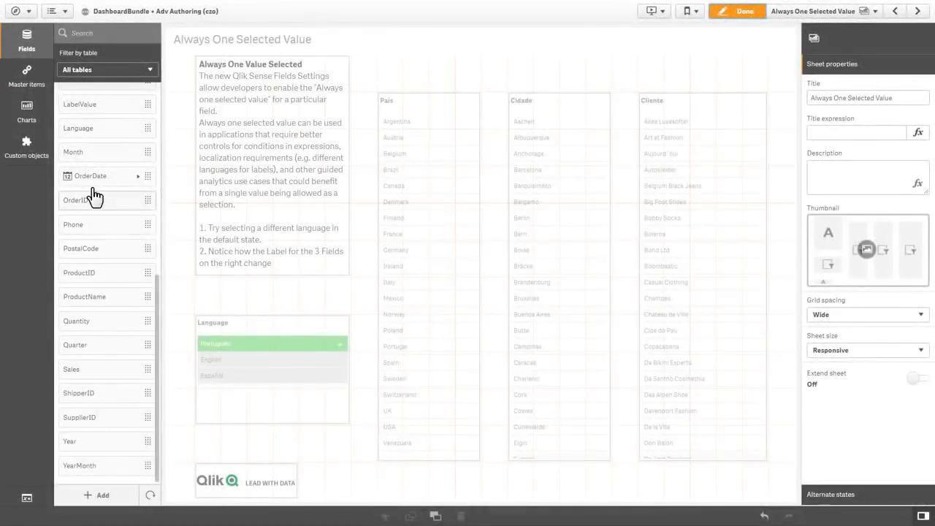
Step: Open Field settings for the Language field to show Always one selected value ticked
{"action": "left_click", "coordinate": [111, 139]}
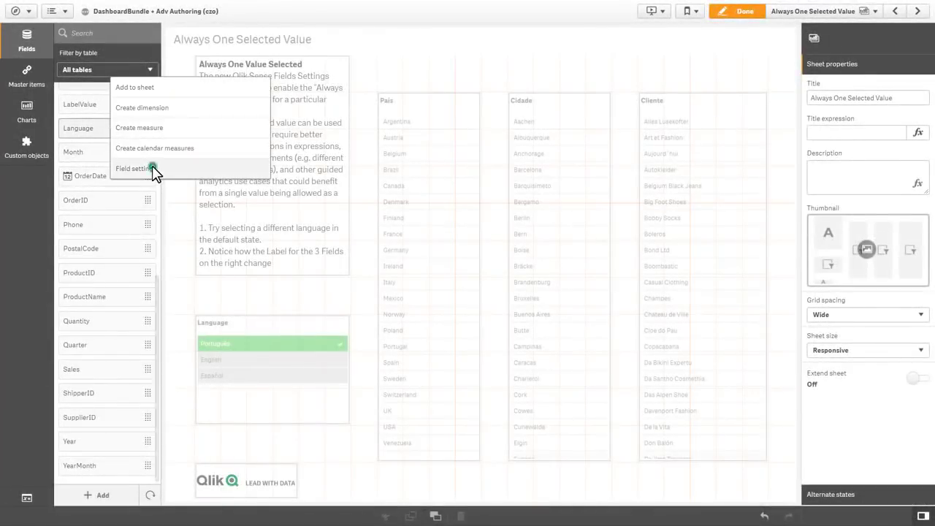
{"action": "left_click", "coordinate": [123, 170]}
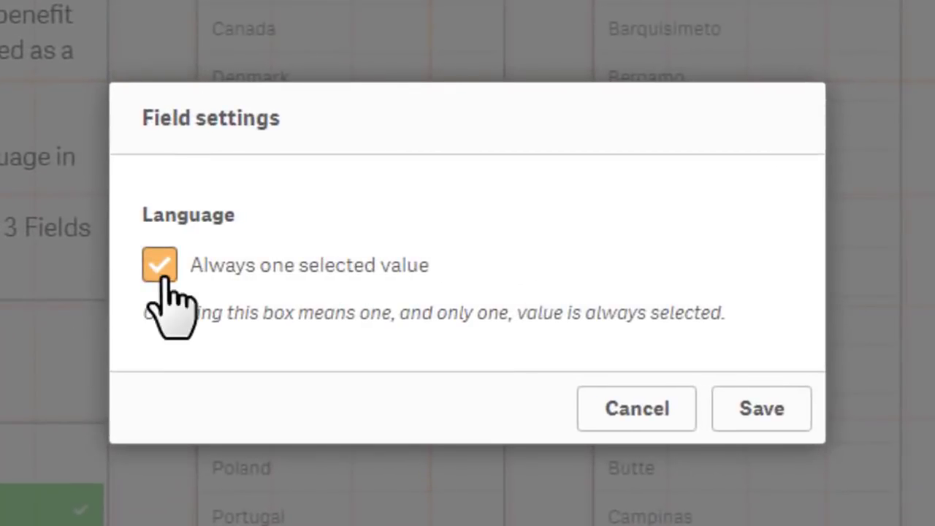